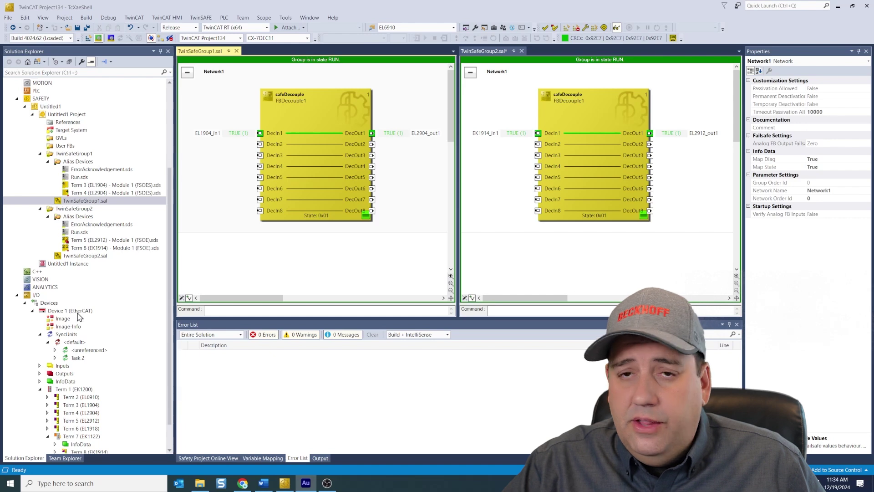
- Check which devices are assigned to the default sync unit of Device 1 (EtherCAT), leaving its settings unchanged, and close it
{"action": "double_click", "coordinate": [76, 343]}
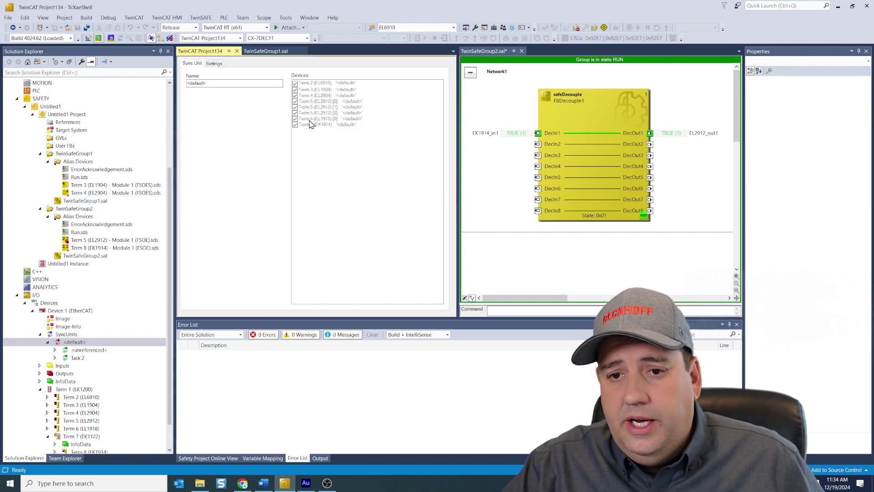
{"action": "left_click", "coordinate": [236, 51]}
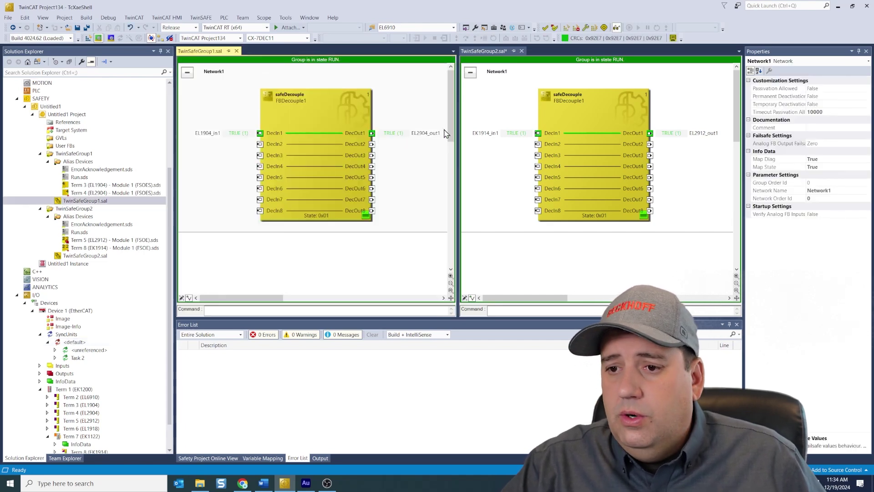
{"action": "mouse_move", "coordinate": [436, 135]}
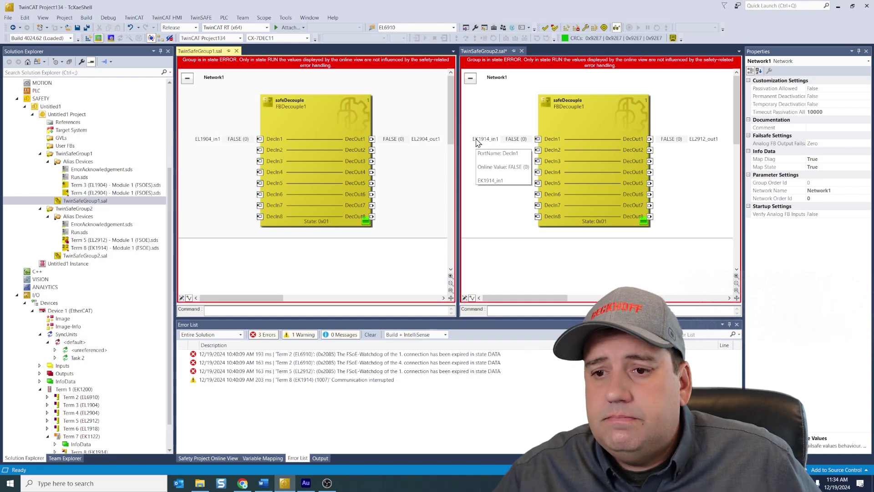
- Acknowledge the safety group errors by writing 1 and 0 online to Task 2's errack output
{"action": "scroll", "coordinate": [82, 182], "scroll_direction": "up", "scroll_amount": 5}
{"action": "left_click", "coordinate": [71, 162]}
{"action": "right_click", "coordinate": [71, 162]}
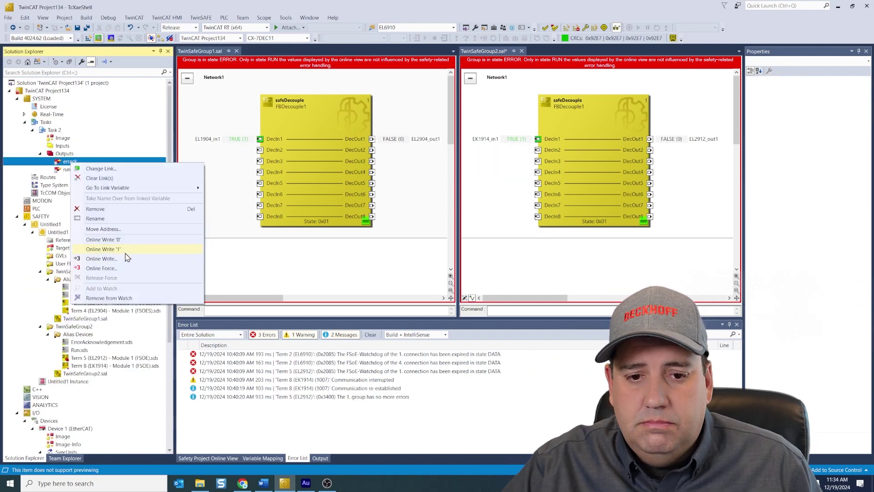
{"action": "left_click", "coordinate": [98, 218]}
{"action": "right_click", "coordinate": [92, 162]}
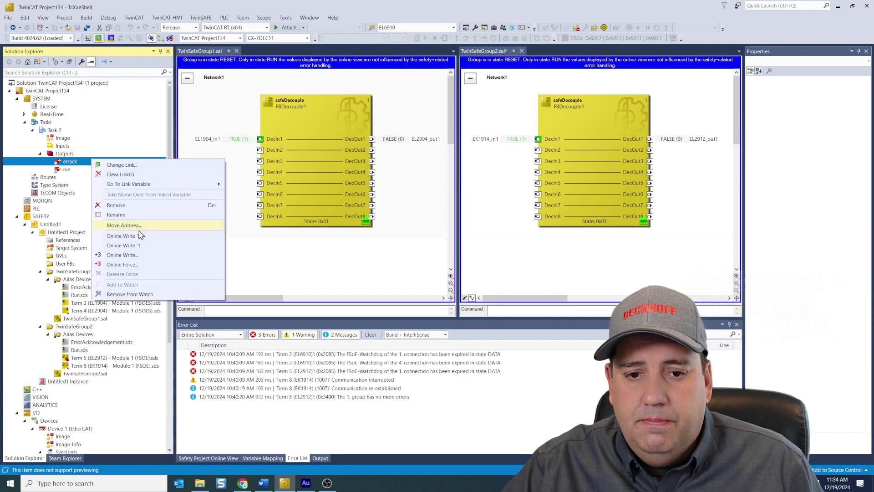
{"action": "left_click", "coordinate": [145, 245]}
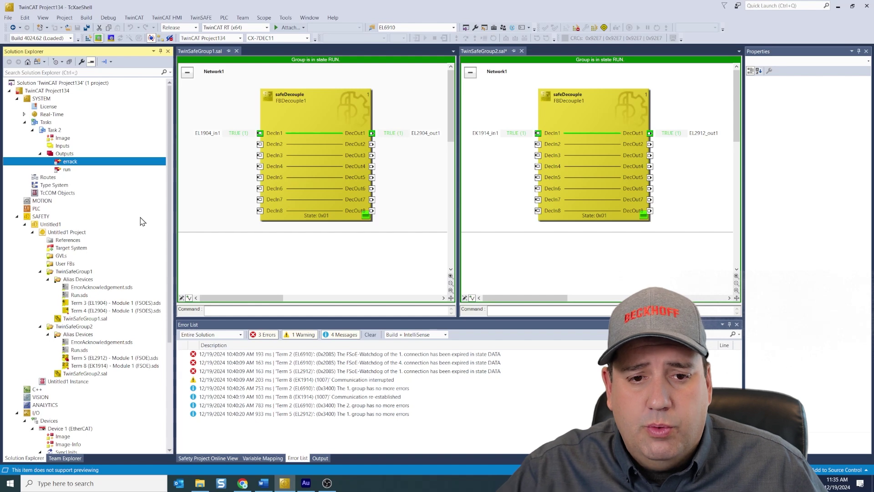
- Turn off the online view of the safety project
{"action": "scroll", "coordinate": [89, 242], "scroll_direction": "down", "scroll_amount": 3}
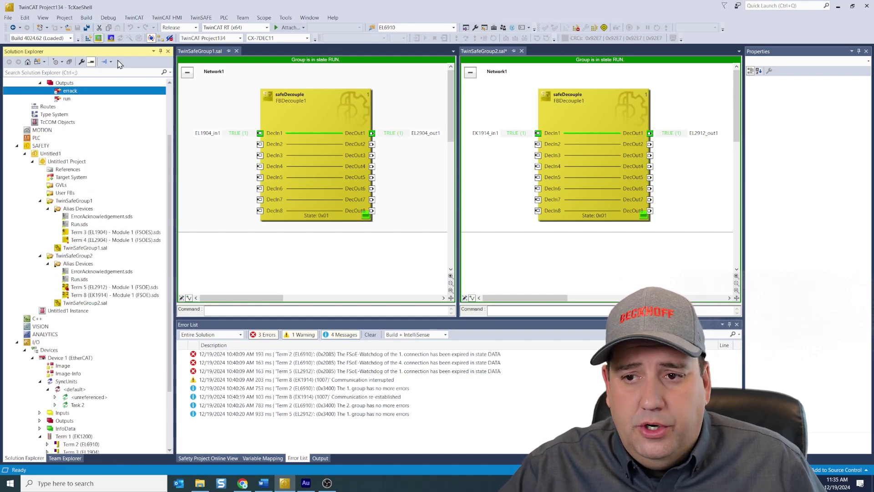
{"action": "left_click", "coordinate": [427, 109]}
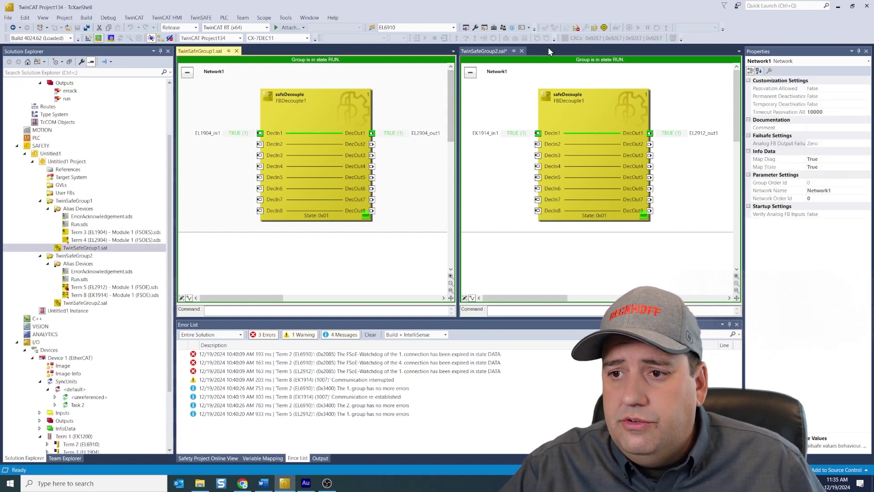
{"action": "left_click", "coordinate": [616, 29]}
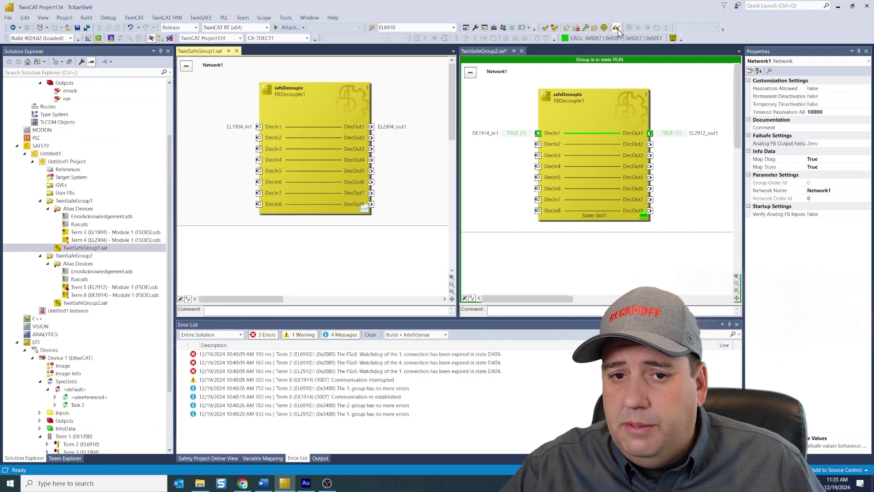
- Add a sync unit named SafetyController to Device 1 (EtherCAT) and assign Term 2 (EL6910) to it
{"action": "scroll", "coordinate": [90, 217], "scroll_direction": "down", "scroll_amount": 3}
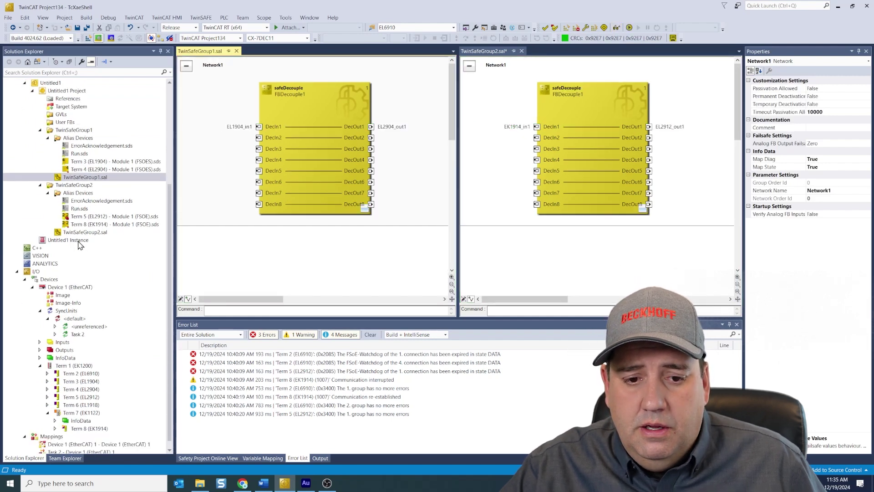
{"action": "right_click", "coordinate": [67, 302]}
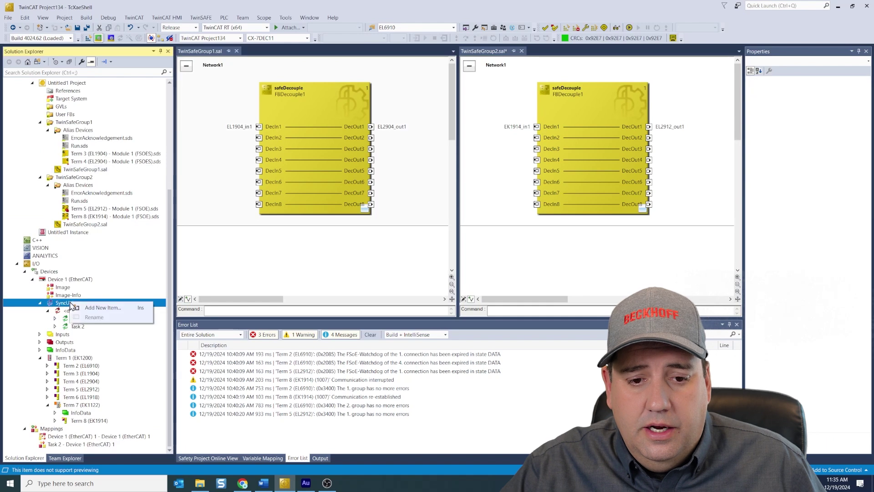
{"action": "left_click", "coordinate": [101, 311]}
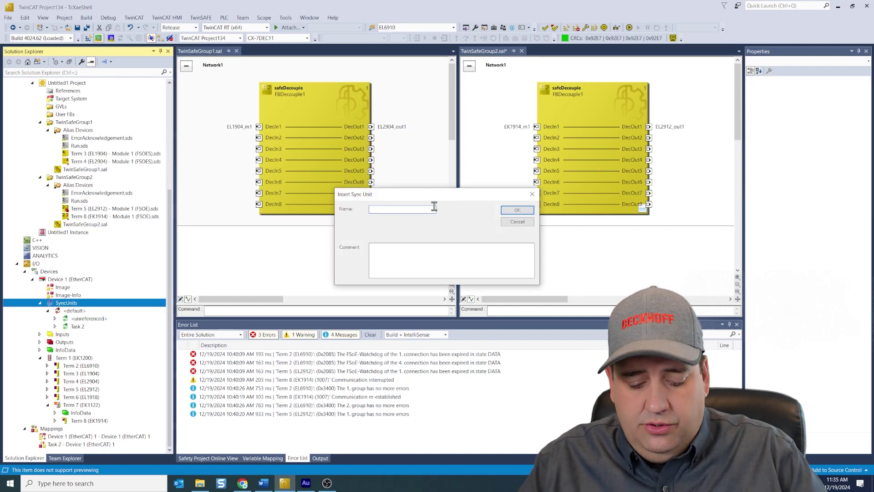
{"action": "type", "text": "Sa"}
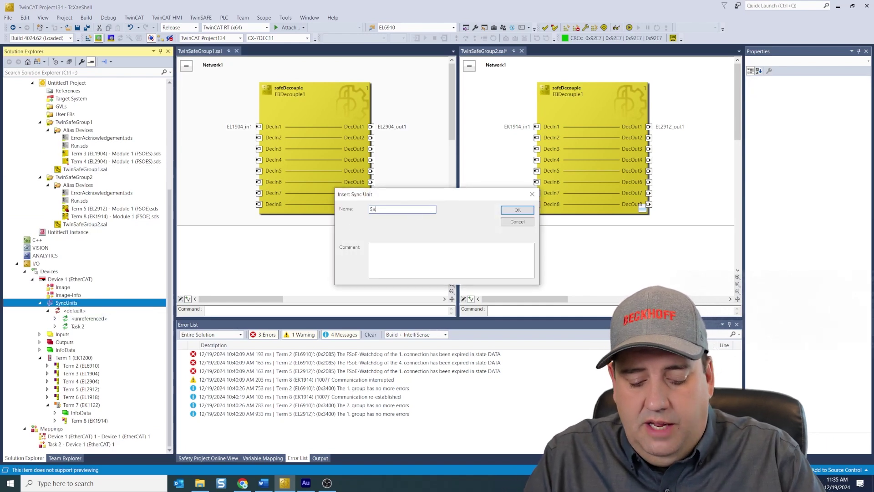
{"action": "type", "text": "fetyC"}
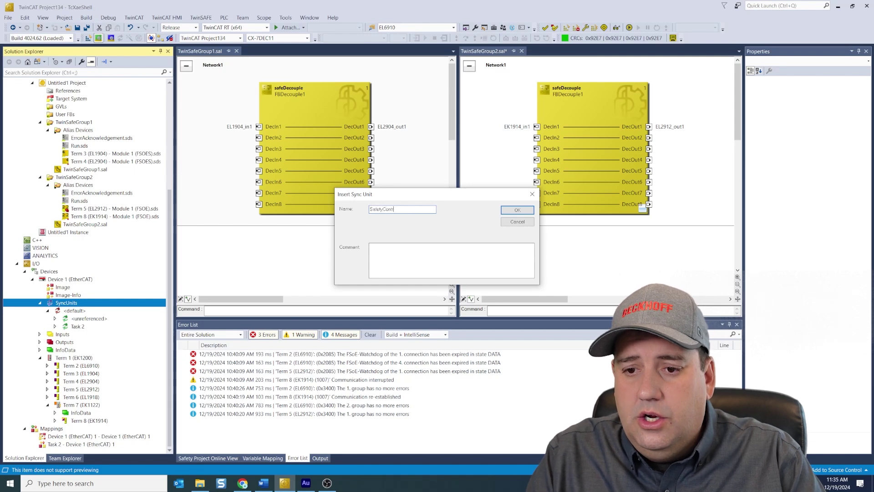
{"action": "type", "text": "ontroller"}
{"action": "key", "text": "Return"}
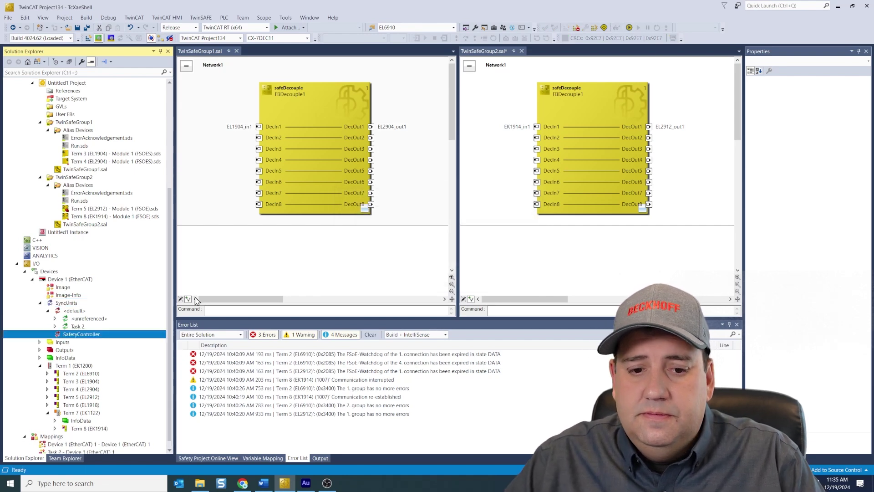
{"action": "double_click", "coordinate": [66, 336]}
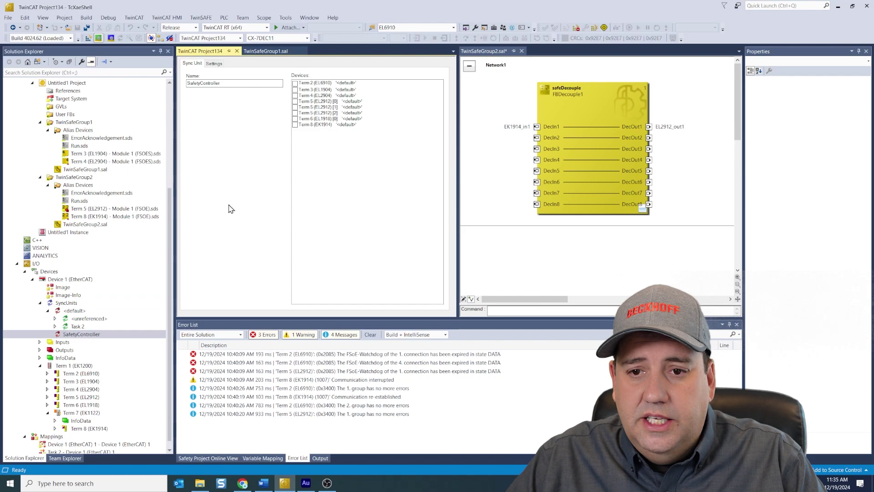
{"action": "left_click", "coordinate": [295, 84]}
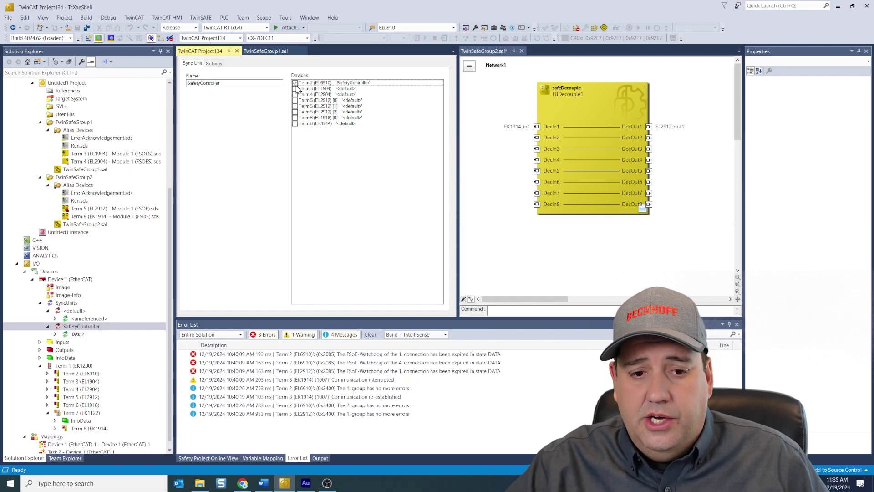
- Add a sync unit named Group1 and assign Term 3 (EL1904) and Term 4 (EL2904) to it
{"action": "left_click", "coordinate": [150, 326]}
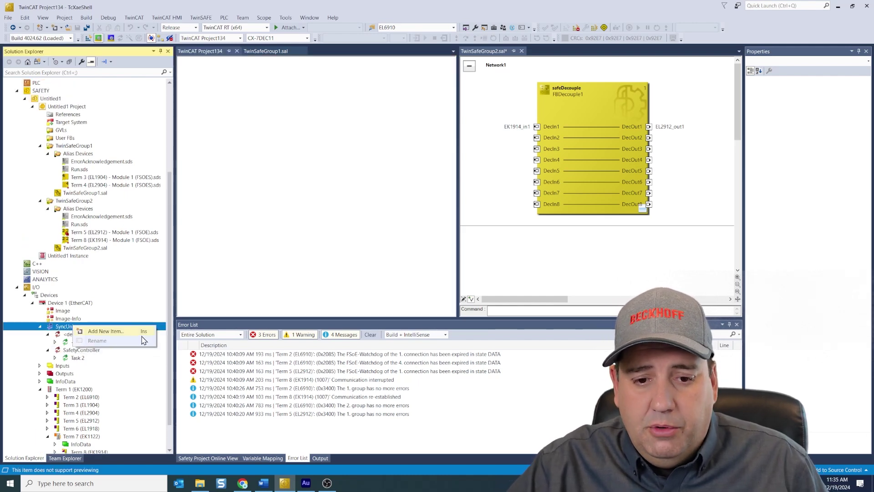
{"action": "key", "text": "Insert"}
{"action": "type", "text": "Group1"}
{"action": "key", "text": "Return"}
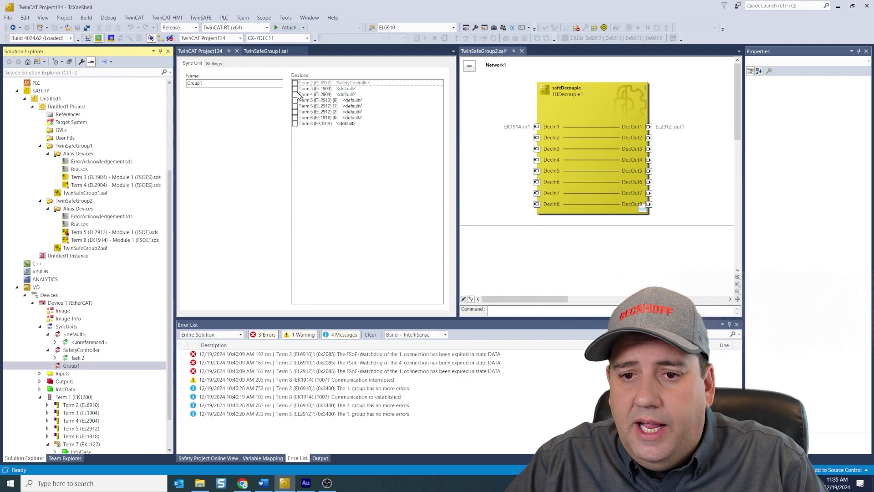
{"action": "left_click", "coordinate": [296, 90]}
{"action": "left_click", "coordinate": [295, 94]}
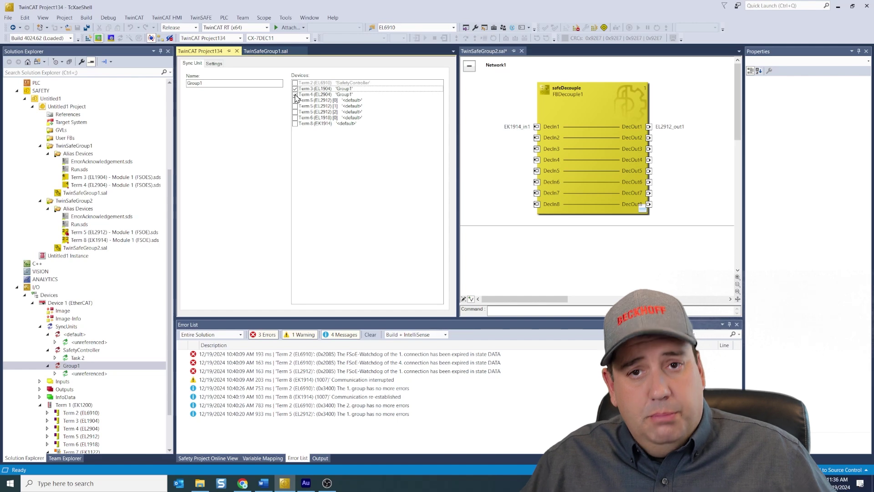
{"action": "key", "text": "ctrl+F4"}
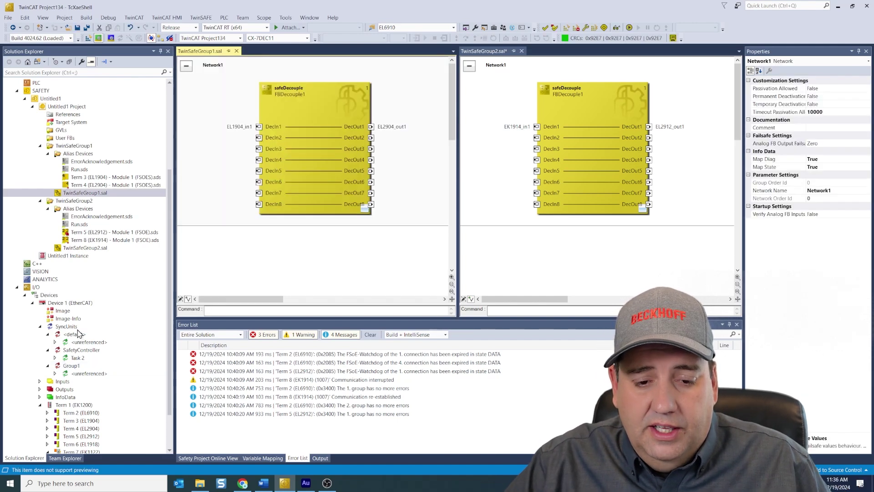
- Add a sync unit named Group2 and assign Term 5 (EL2912) [0], [1], [2] and Term 8 (EK1914) to it
{"action": "right_click", "coordinate": [82, 329]}
{"action": "left_click", "coordinate": [93, 335]}
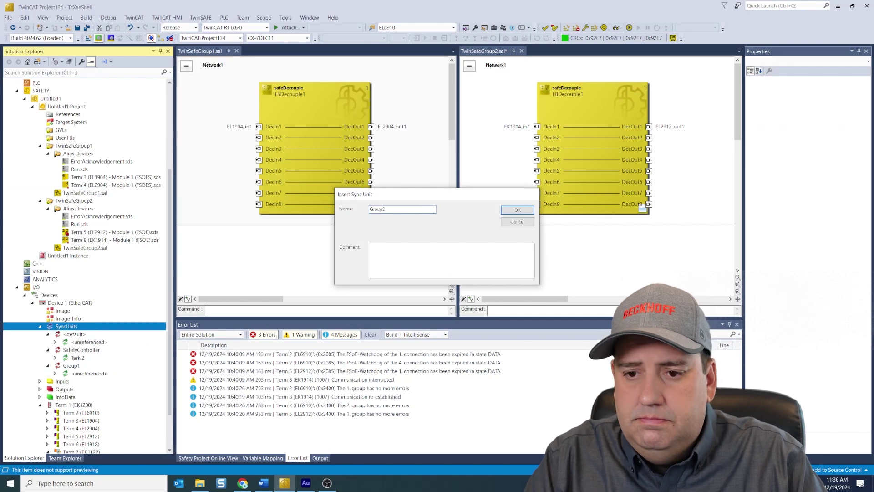
{"action": "key", "text": "Return"}
{"action": "double_click", "coordinate": [75, 382]}
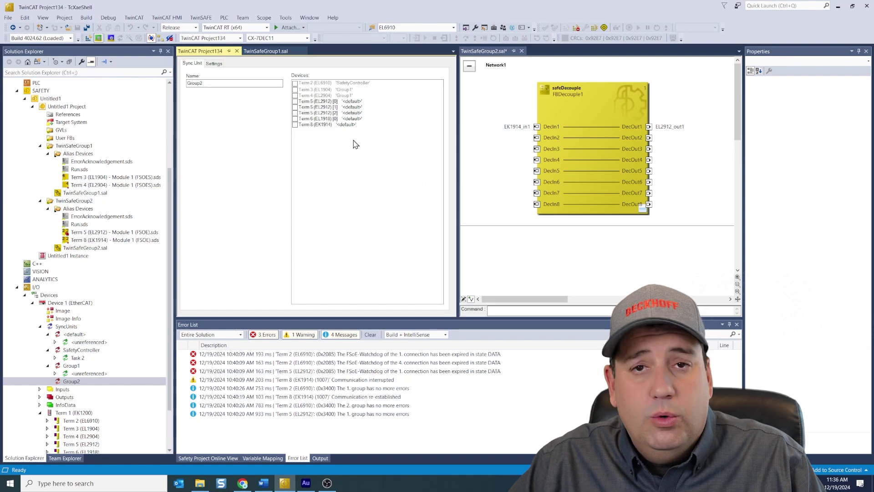
{"action": "left_click", "coordinate": [295, 101]}
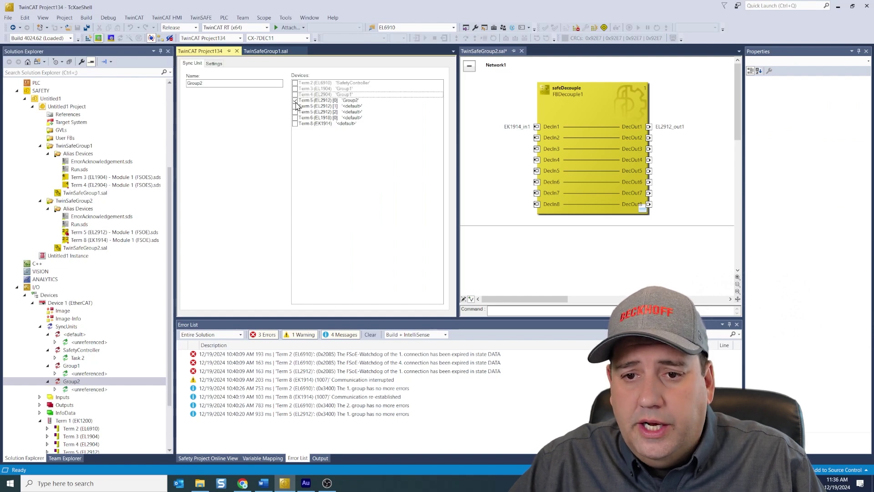
{"action": "left_click", "coordinate": [295, 106]}
{"action": "left_click", "coordinate": [294, 112]}
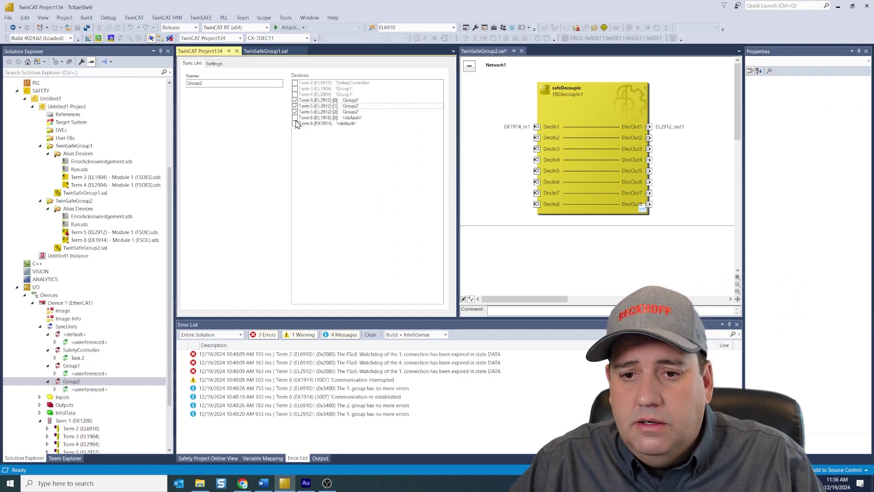
{"action": "left_click", "coordinate": [295, 124]}
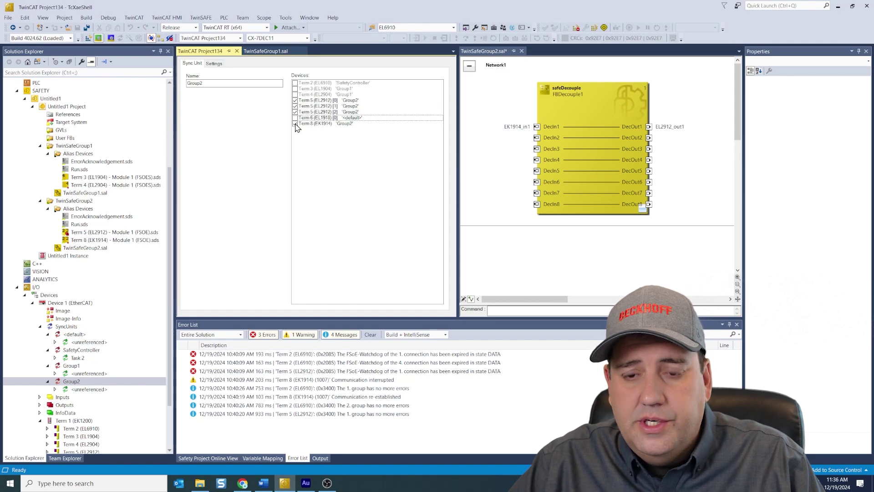
{"action": "left_click", "coordinate": [237, 51]}
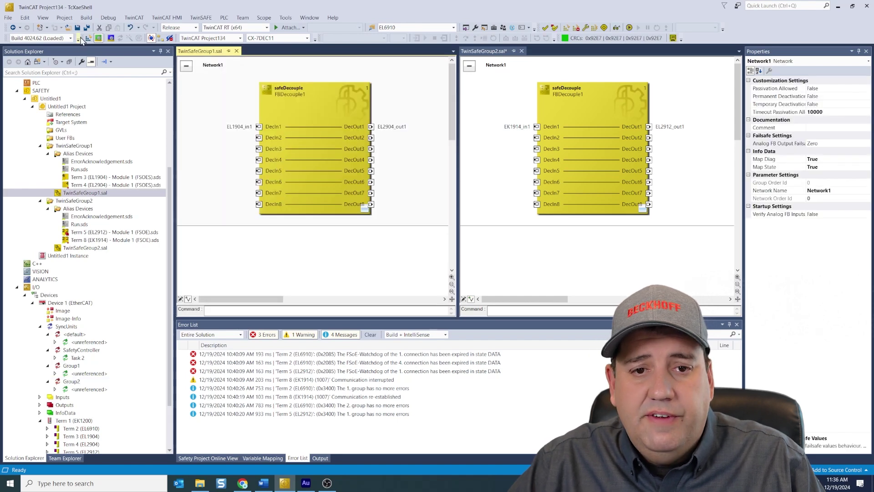
- Activate the configuration on target CX-7DEC11 with a system restart and turn on the safety online view
{"action": "left_click", "coordinate": [88, 38]}
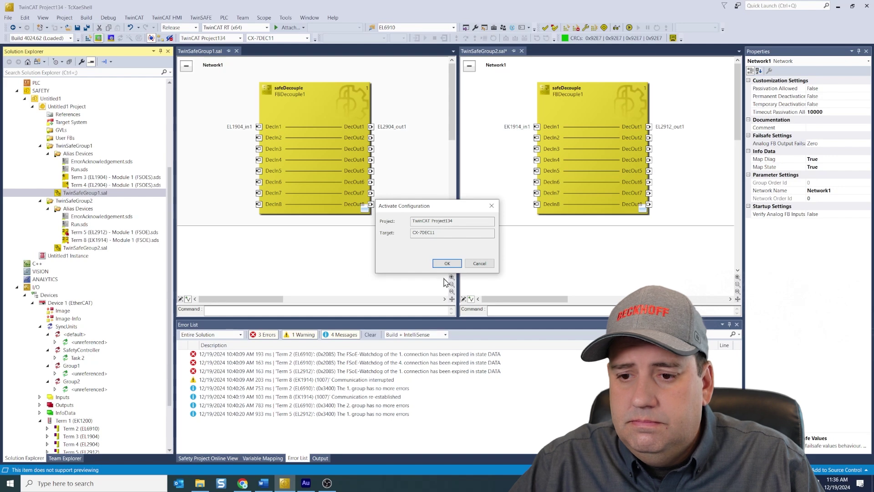
{"action": "left_click", "coordinate": [448, 264]}
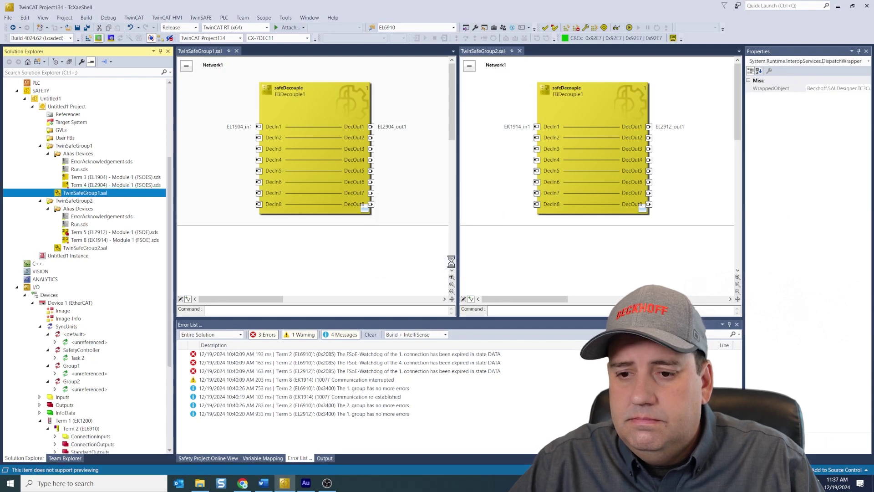
{"action": "left_click", "coordinate": [436, 272]}
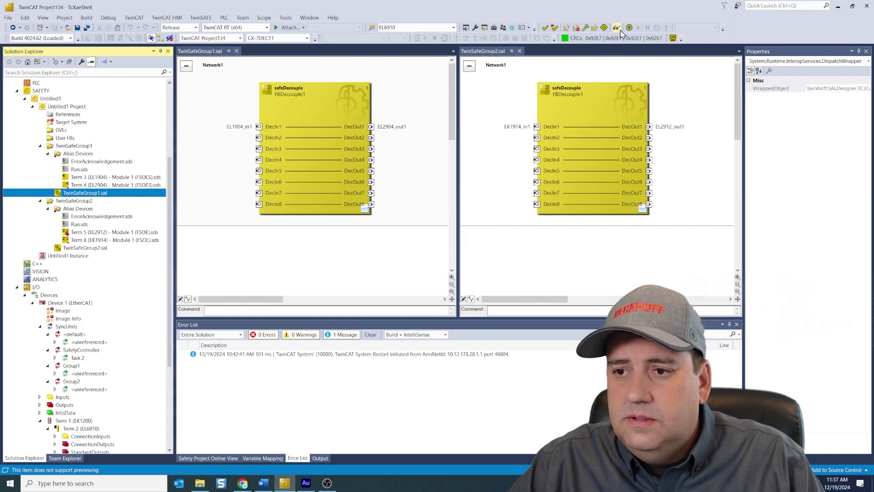
{"action": "left_click", "coordinate": [618, 28]}
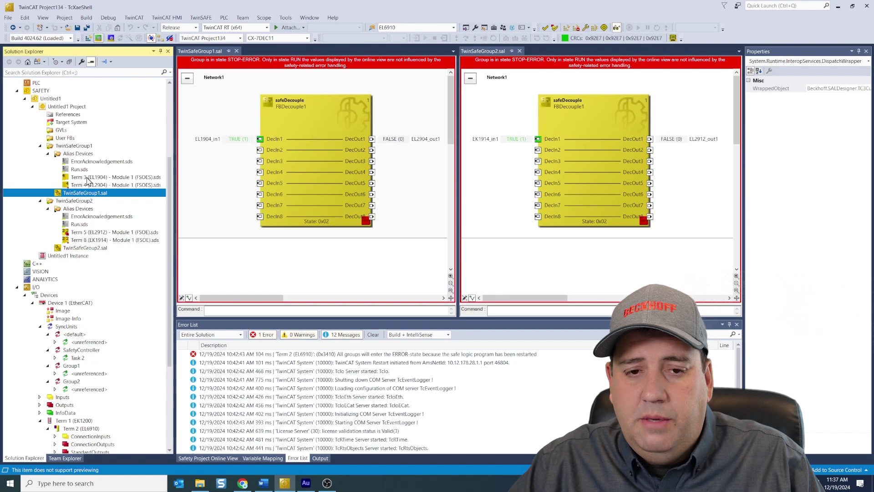
- Write 1 and then 0 online to Task 2's run output
{"action": "scroll", "coordinate": [86, 177], "scroll_direction": "up", "scroll_amount": 3}
{"action": "right_click", "coordinate": [66, 114]}
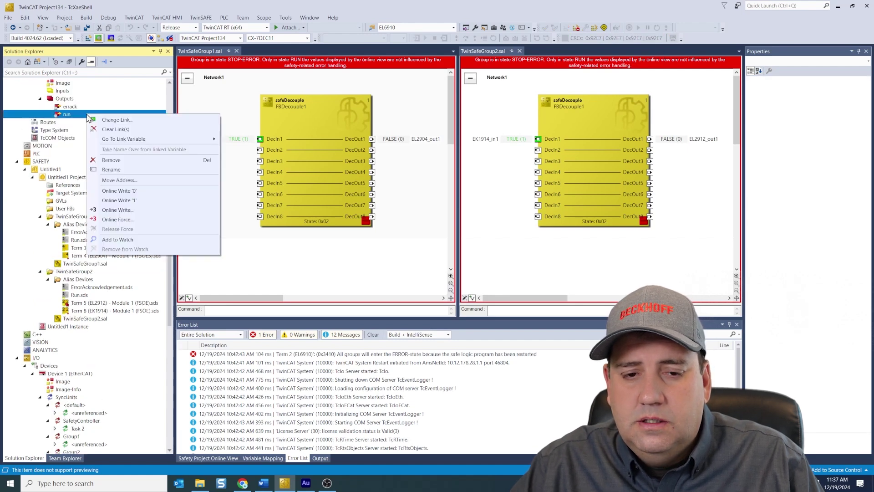
{"action": "left_click", "coordinate": [133, 200]}
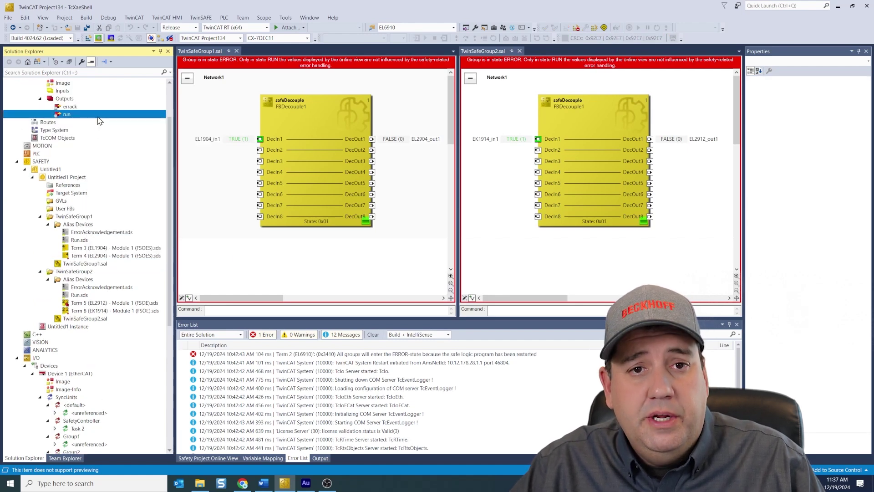
{"action": "right_click", "coordinate": [100, 115]}
{"action": "left_click", "coordinate": [136, 193]}
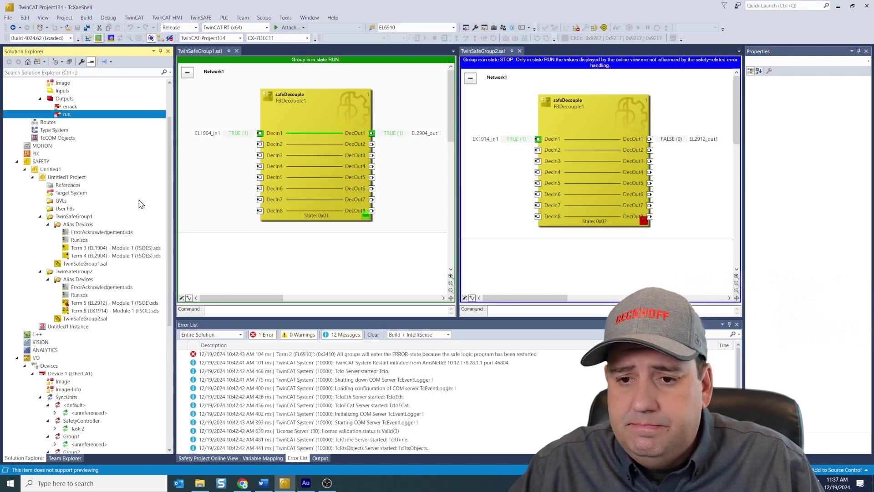